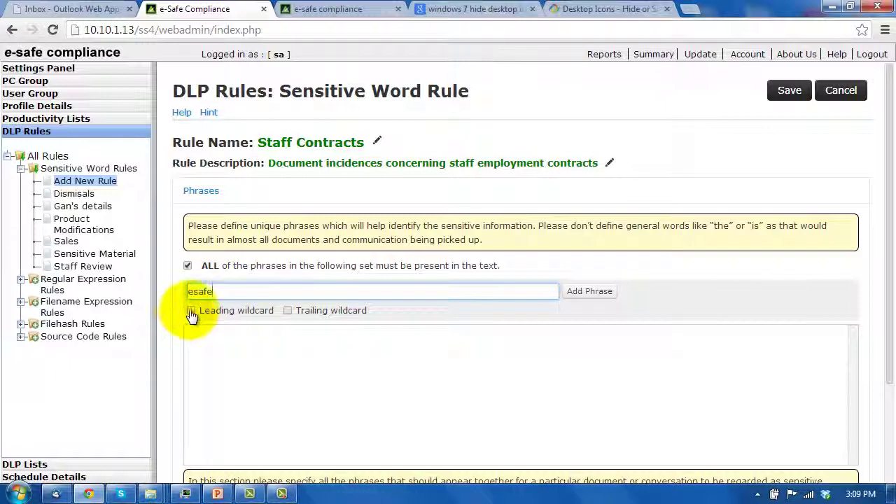
- Add the phrases esafe, salary and appointment to the Staff Contracts rule with leading and trailing wildcards
{"action": "left_click", "coordinate": [287, 311]}
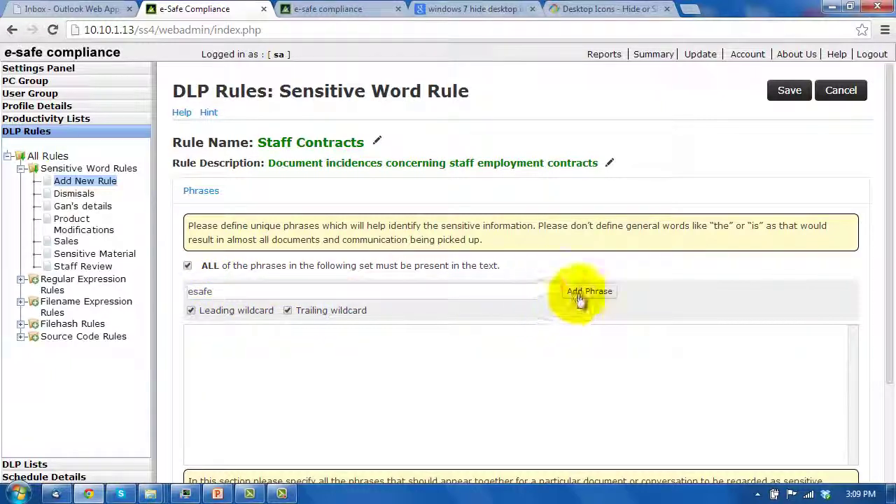
{"action": "left_click", "coordinate": [585, 293]}
{"action": "left_click", "coordinate": [333, 294]}
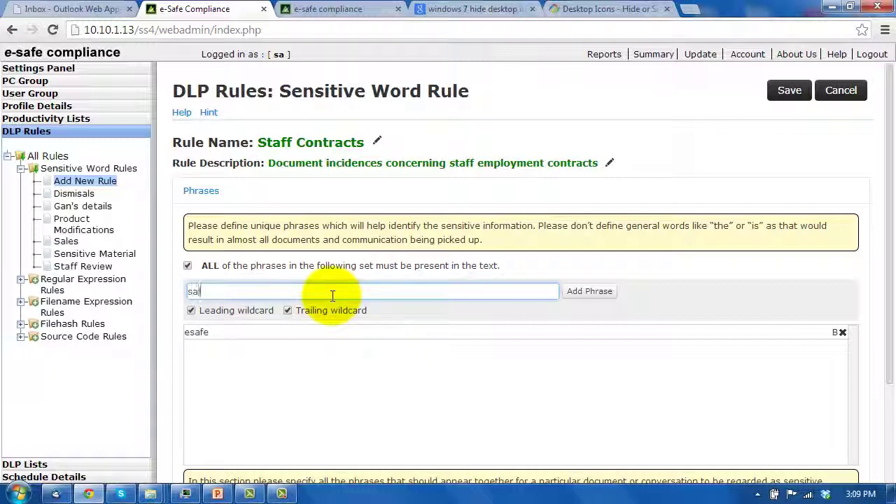
{"action": "left_click", "coordinate": [585, 293]}
{"action": "left_click", "coordinate": [373, 290]}
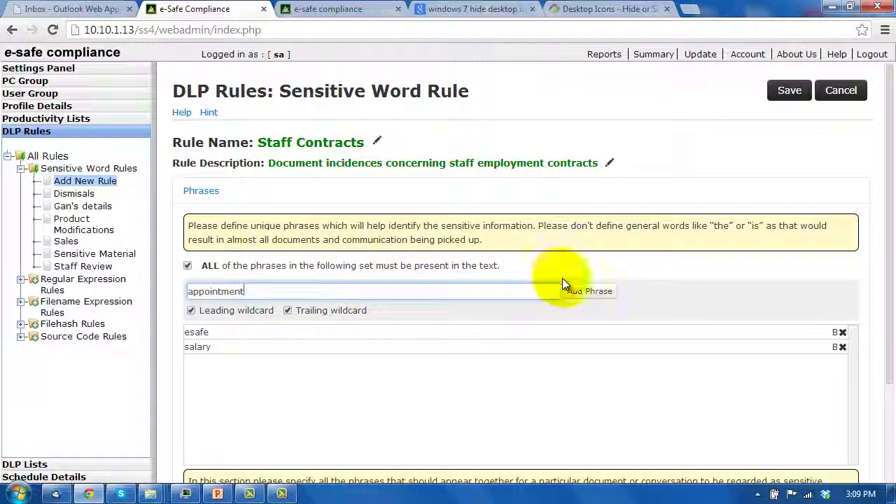
{"action": "left_click", "coordinate": [581, 292]}
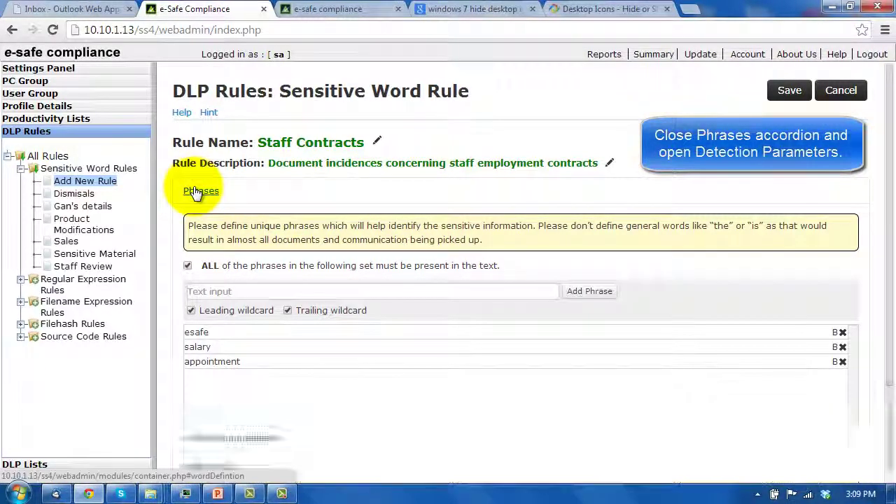
- Set the detection parameters to monitor the Document, Chat, Email and Web Post mediums, and save the rule
{"action": "left_click", "coordinate": [199, 192]}
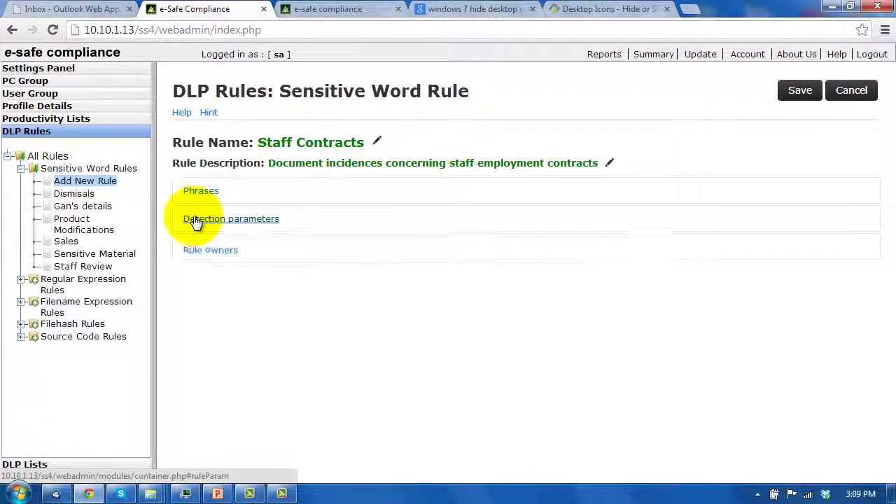
{"action": "left_click", "coordinate": [196, 220]}
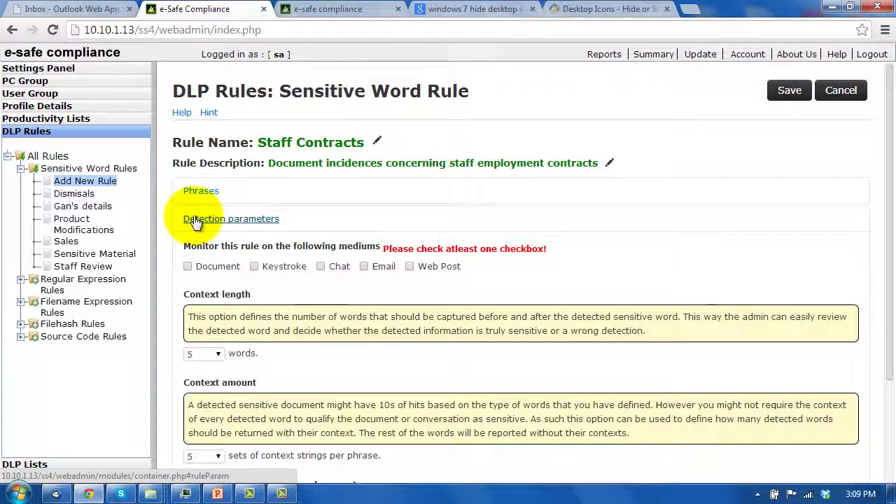
{"action": "left_click", "coordinate": [188, 266]}
{"action": "left_click", "coordinate": [320, 264]}
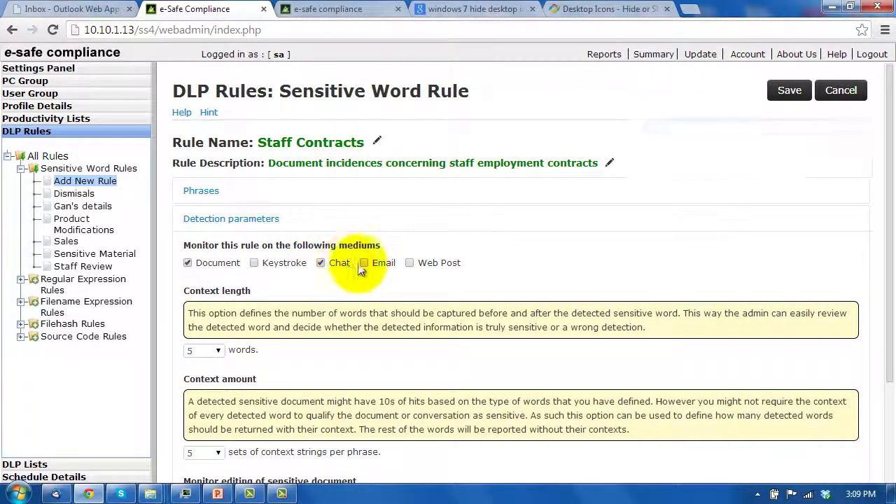
{"action": "left_click", "coordinate": [364, 263]}
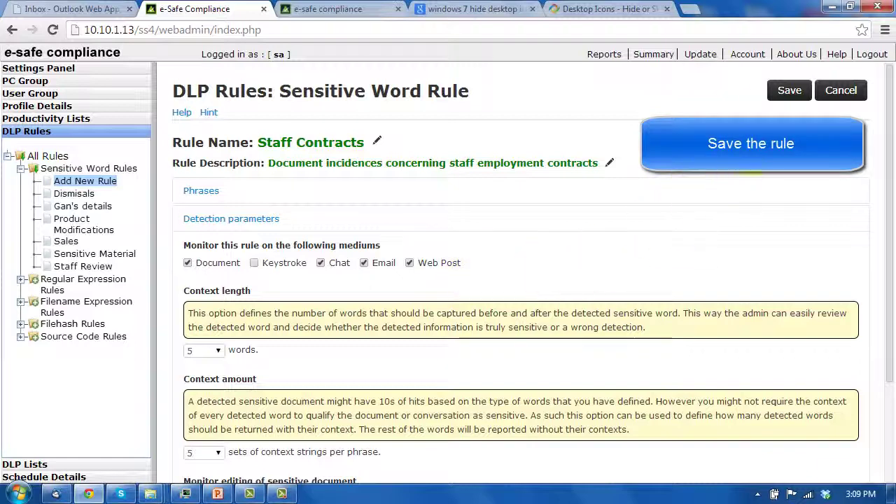
{"action": "left_click", "coordinate": [788, 93]}
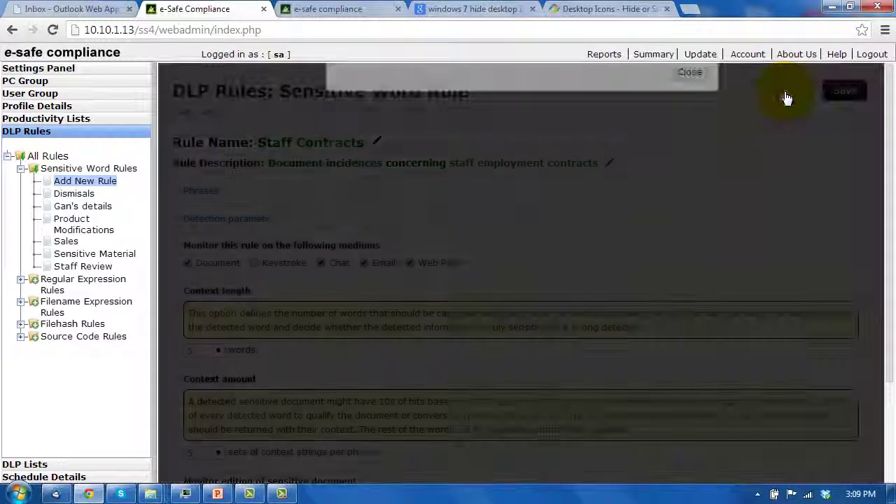
{"action": "left_click", "coordinate": [693, 163]}
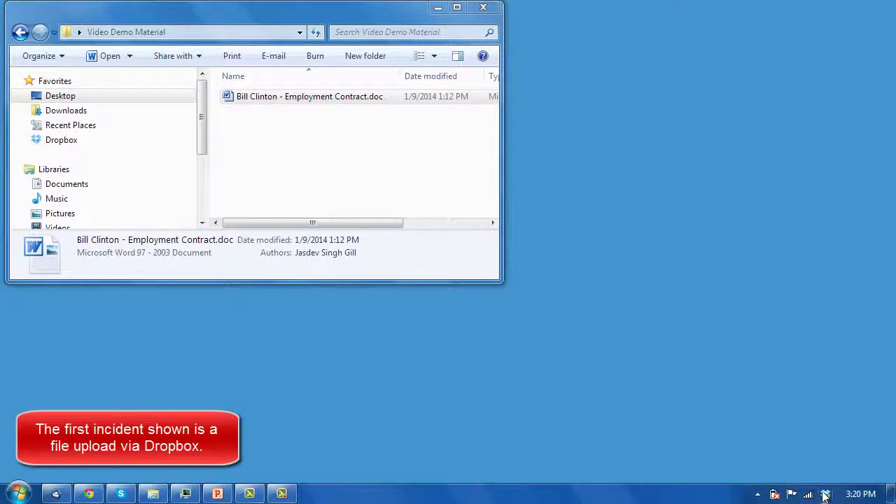
- Copy Bill Clinton - Employment Contract.doc into the Dropbox folder, acknowledge the alert and close the Dropbox window
{"action": "left_click", "coordinate": [825, 495]}
{"action": "left_click", "coordinate": [744, 460]}
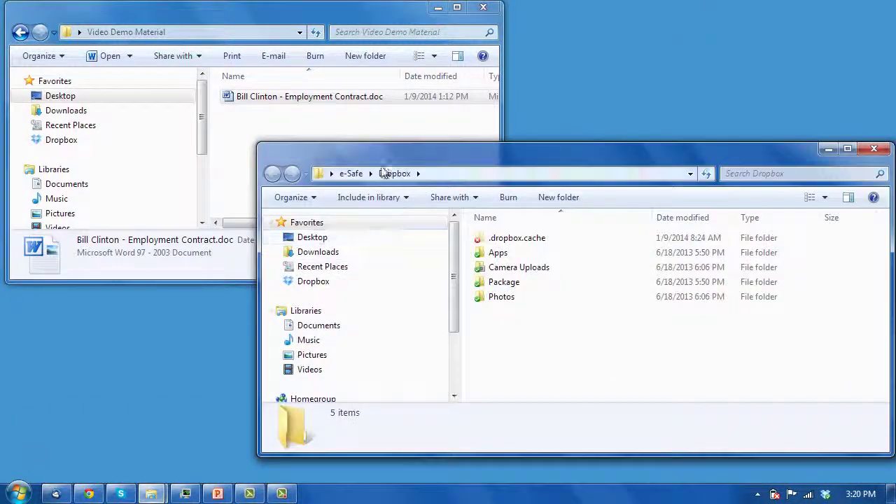
{"action": "left_click", "coordinate": [343, 103]}
{"action": "left_click_drag", "start_coordinate": [344, 102], "coordinate": [553, 362]}
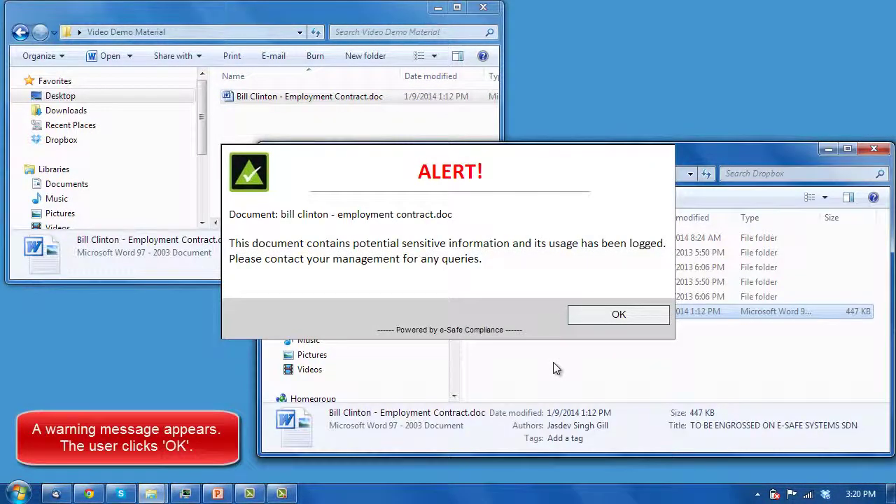
{"action": "left_click", "coordinate": [596, 322]}
{"action": "left_click", "coordinate": [874, 151]}
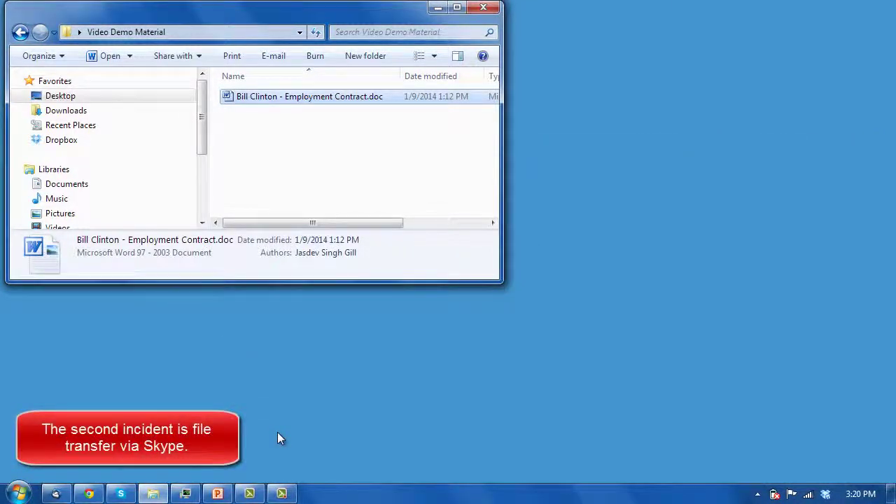
- In Skype, send Bill Clinton - Employment Contract.doc to the open contact, acknowledge the alert, and cancel the transfer before closing the window
{"action": "left_click", "coordinate": [120, 494]}
{"action": "left_click_drag", "start_coordinate": [302, 98], "coordinate": [596, 439]}
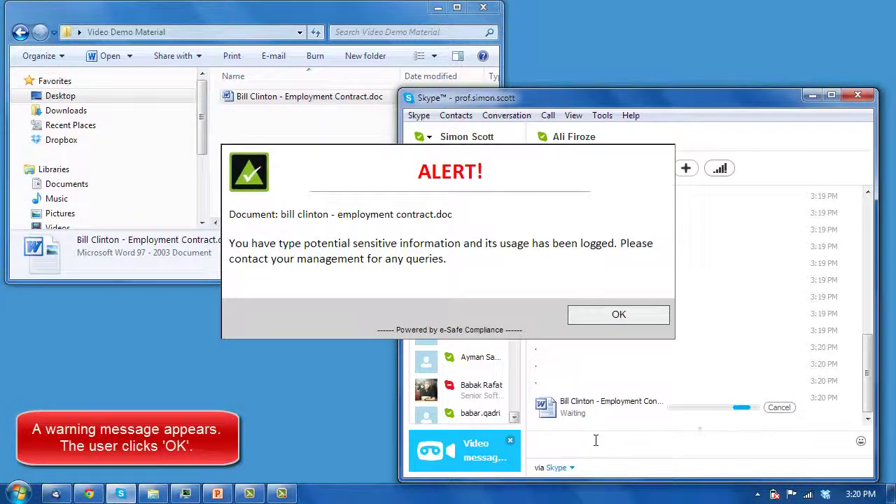
{"action": "left_click", "coordinate": [616, 315]}
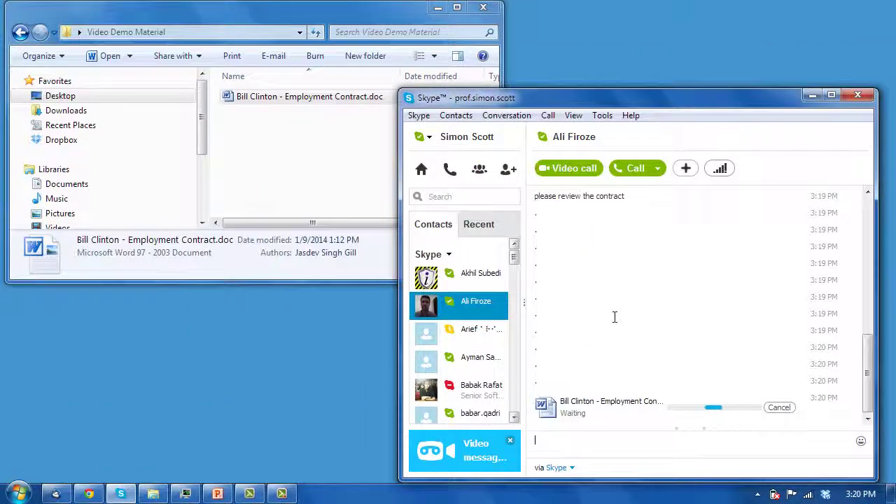
{"action": "left_click", "coordinate": [780, 407]}
{"action": "left_click", "coordinate": [858, 98]}
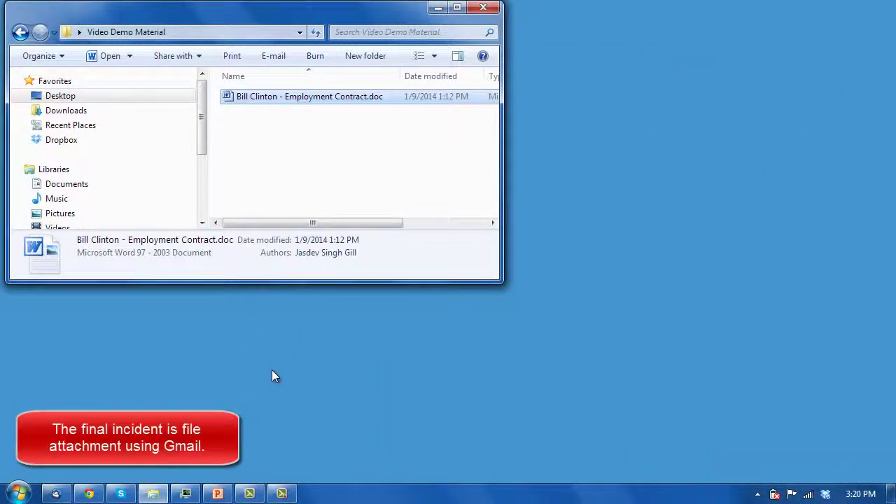
- In Gmail, compose a message to the suggested contact with subject "contract for review" and body "please review the attached"
{"action": "left_click", "coordinate": [89, 494]}
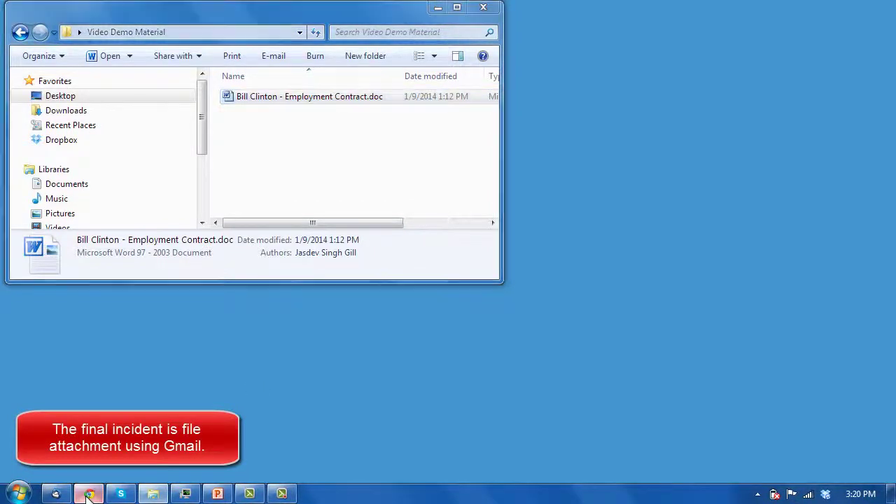
{"action": "left_click", "coordinate": [74, 136]}
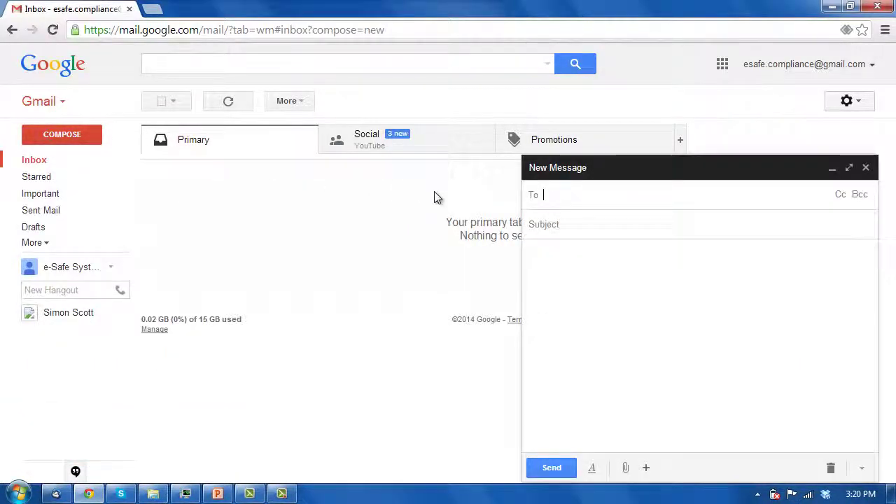
{"action": "type", "text": "sim"}
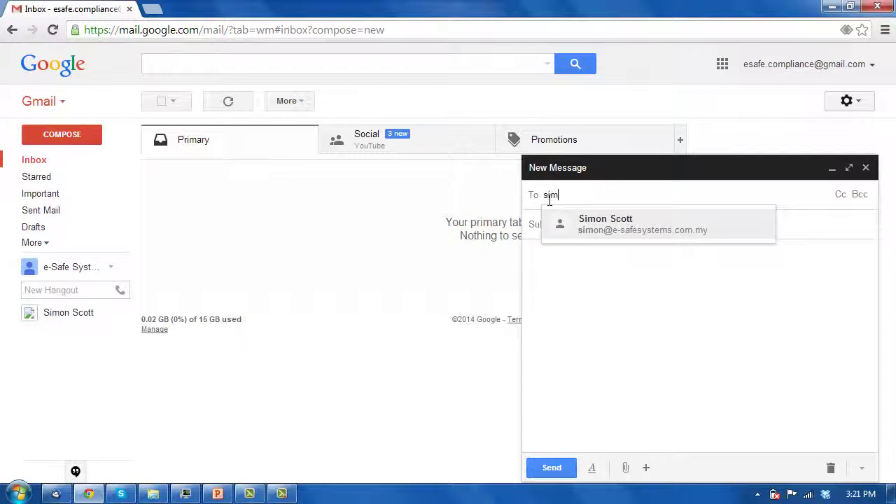
{"action": "key", "text": "Return"}
{"action": "left_click", "coordinate": [576, 223]}
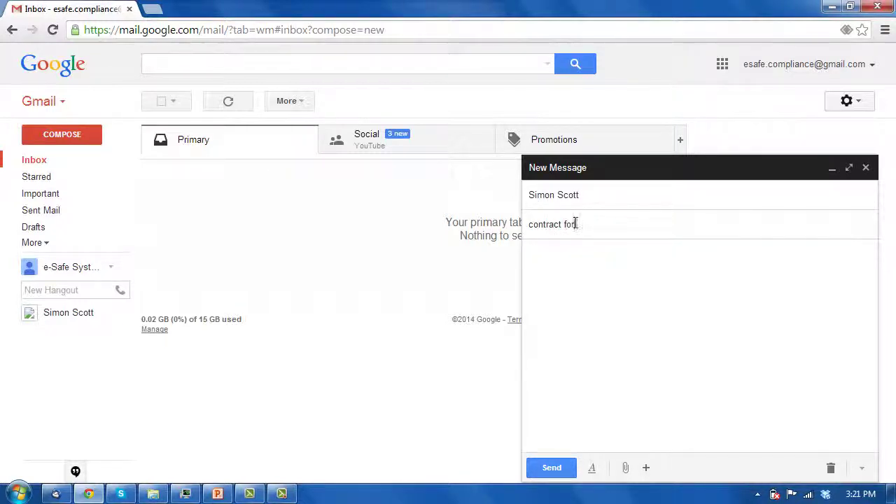
{"action": "left_click", "coordinate": [574, 250]}
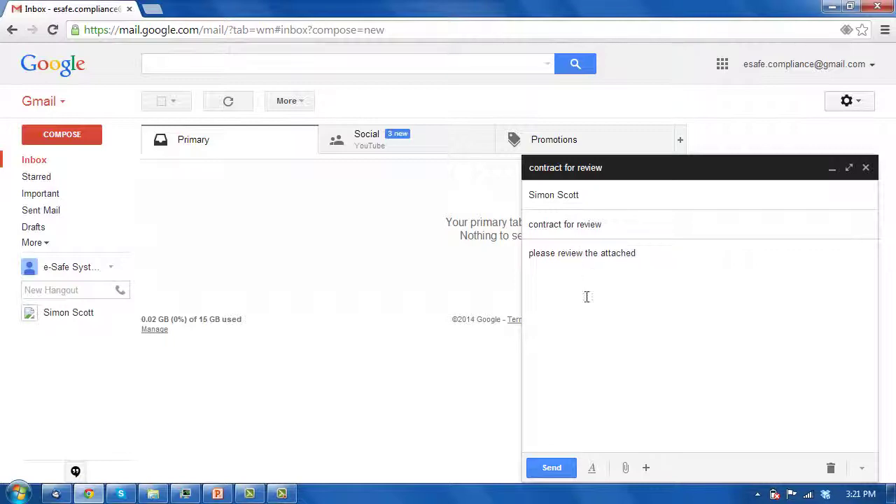
- Attach Bill Clinton - Employment Contract.doc, accept the sensitive-information alert so the attachment is allowed, and send the email
{"action": "left_click", "coordinate": [622, 465]}
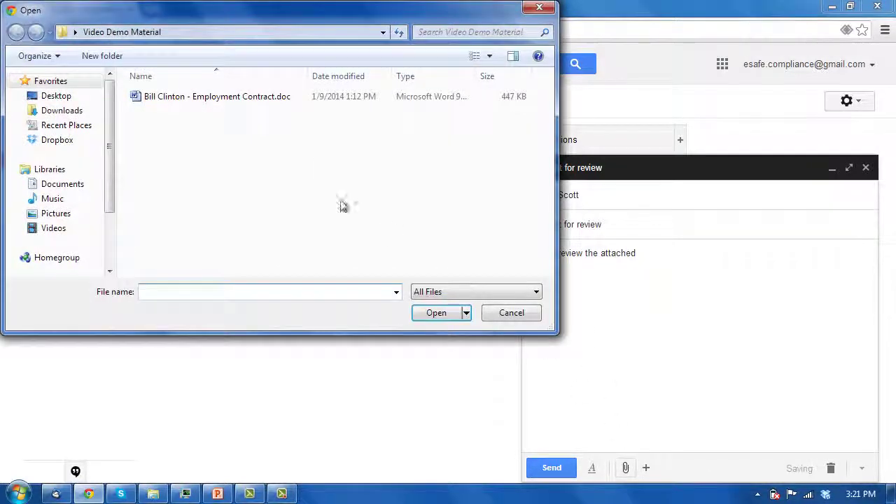
{"action": "double_click", "coordinate": [224, 98]}
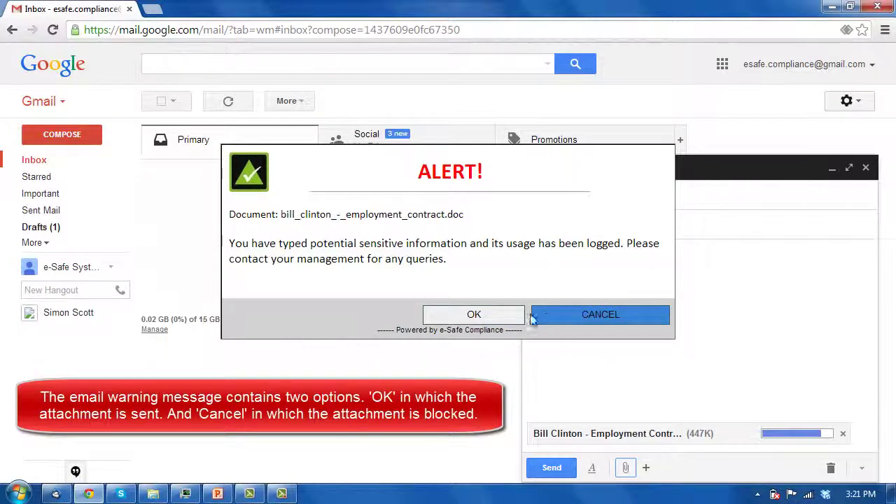
{"action": "left_click", "coordinate": [473, 314]}
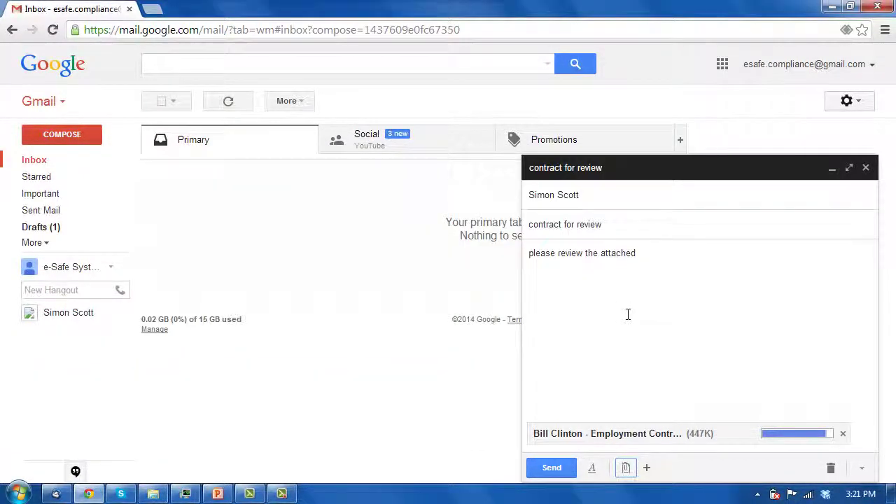
{"action": "left_click", "coordinate": [553, 468]}
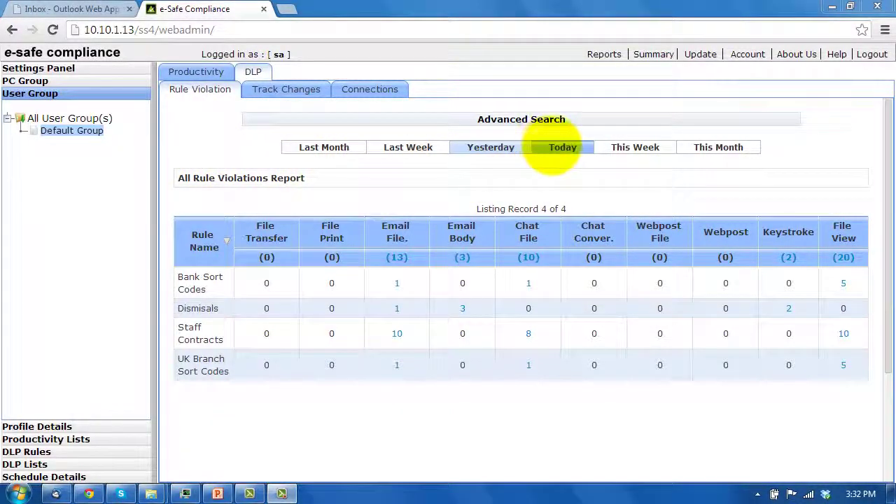
- In e-Safe Compliance, open the full details of today's Staff Contracts file transfer violation for bill clinton - employment contract.doc and review its detected content
{"action": "left_click", "coordinate": [561, 147]}
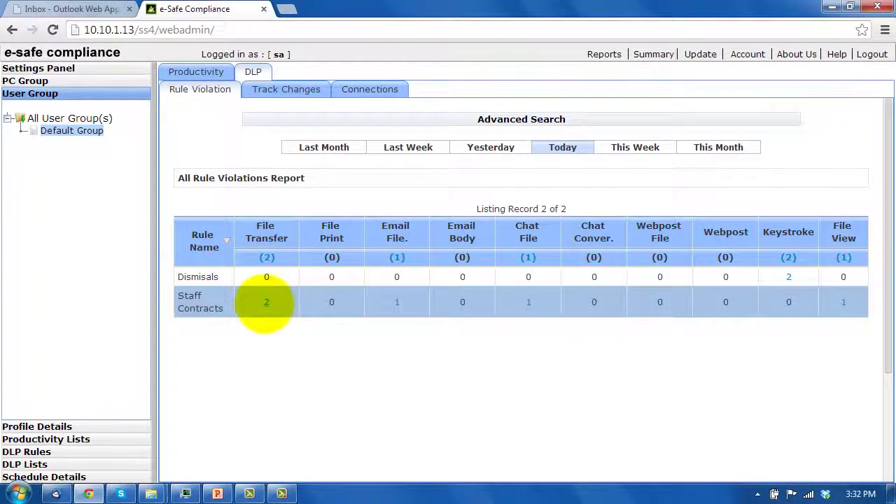
{"action": "left_click", "coordinate": [266, 301]}
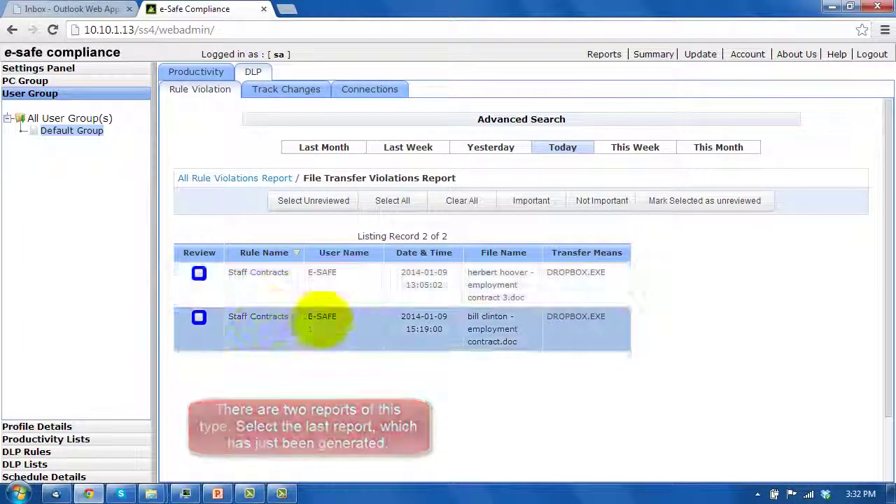
{"action": "left_click", "coordinate": [592, 319]}
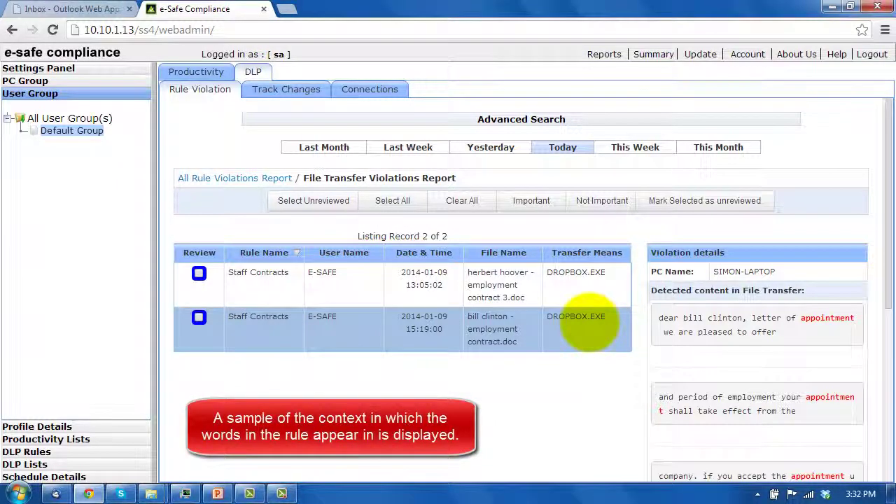
{"action": "left_click", "coordinate": [595, 319]}
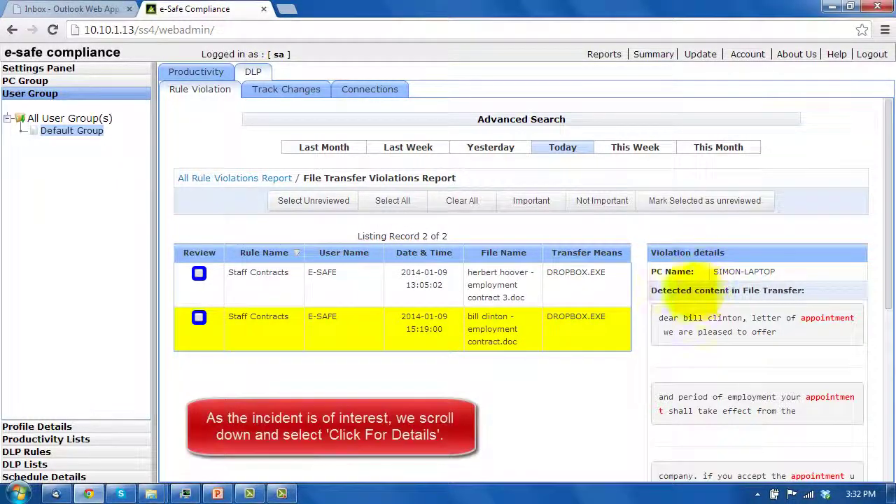
{"action": "scroll", "coordinate": [675, 296], "scroll_direction": "down", "scroll_amount": 5}
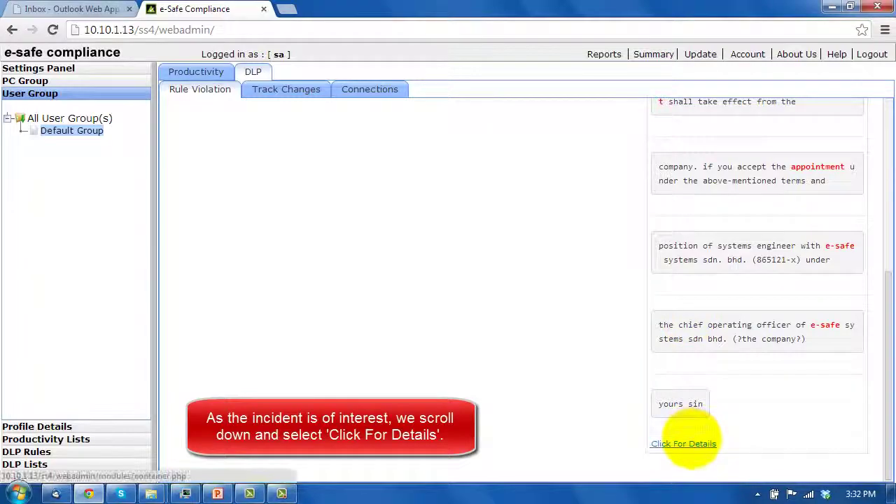
{"action": "left_click", "coordinate": [683, 443]}
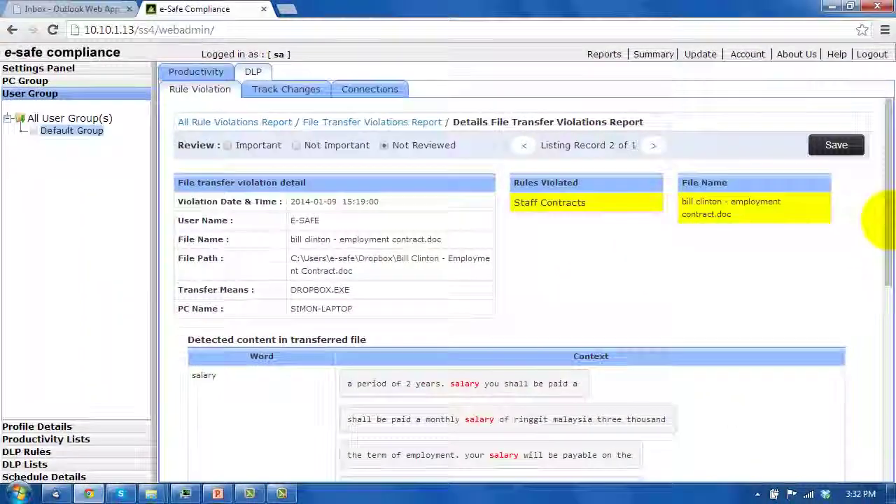
{"action": "left_click_drag", "start_coordinate": [880, 220], "coordinate": [880, 350]}
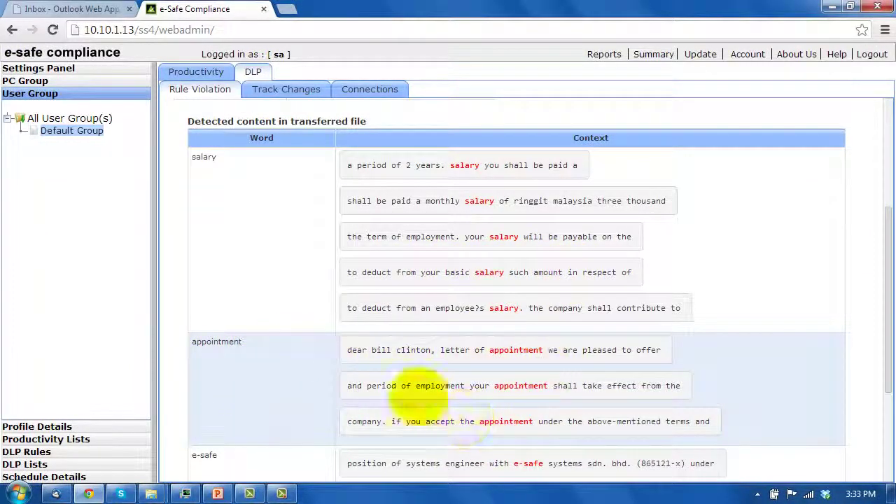
{"action": "left_click_drag", "start_coordinate": [875, 227], "coordinate": [874, 70]}
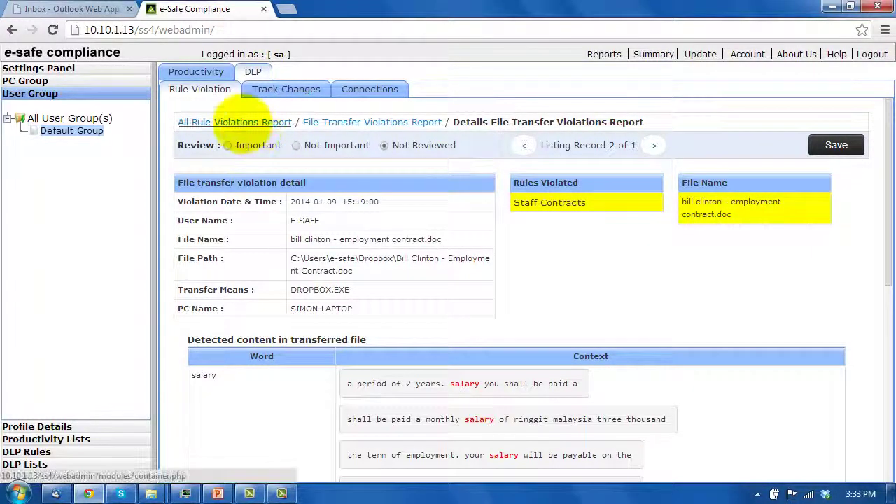
- Return to the report of all rule violations and open the Email File violations for Staff Contracts
{"action": "left_click", "coordinate": [235, 122]}
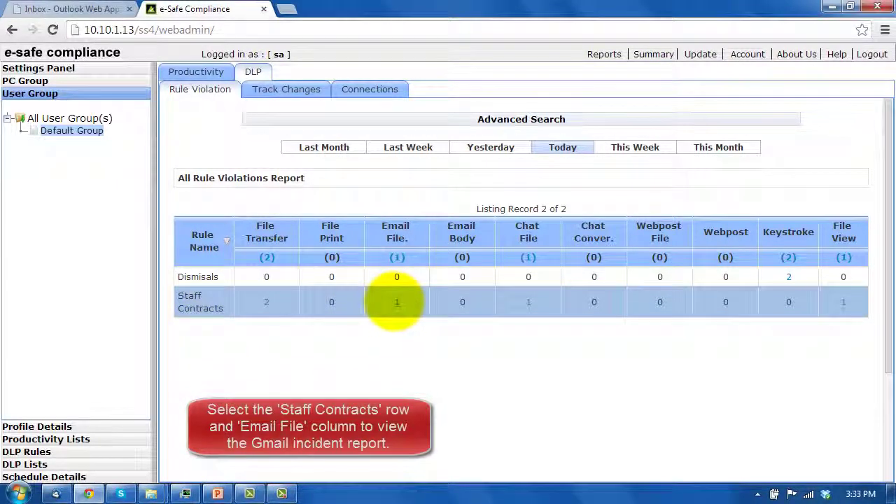
{"action": "left_click", "coordinate": [396, 301]}
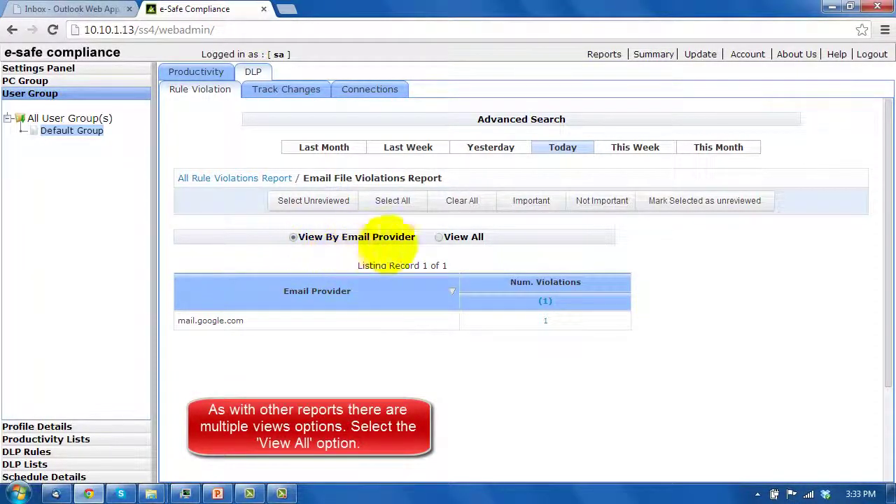
- List all email file violations, open the full details for bill_clinton_-_employment_contract.doc, and view the complete email before closing it
{"action": "left_click", "coordinate": [438, 237]}
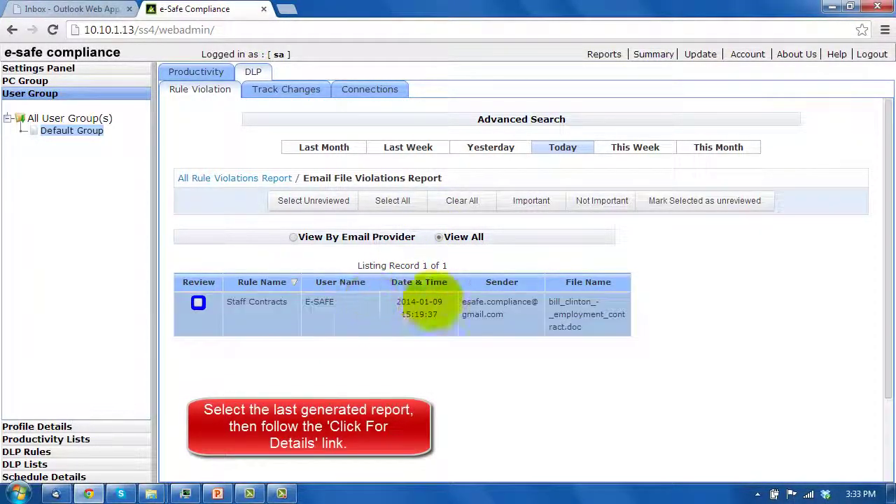
{"action": "left_click", "coordinate": [574, 312]}
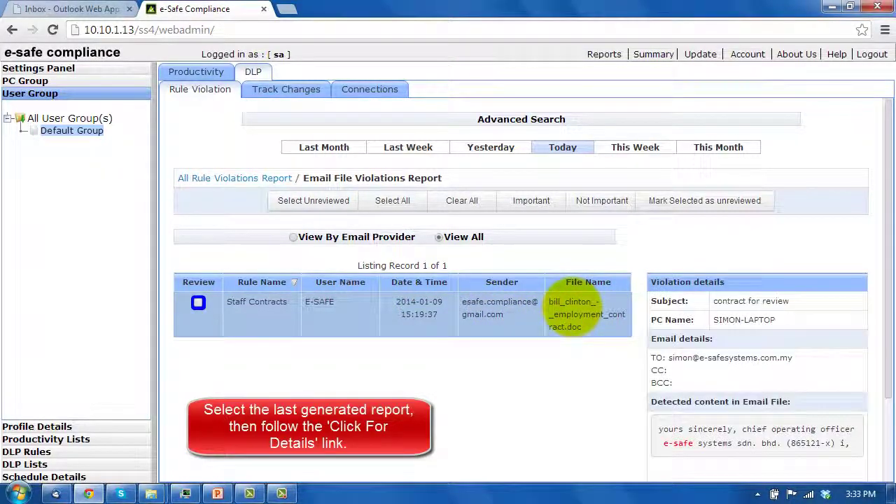
{"action": "scroll", "coordinate": [740, 301], "scroll_direction": "down", "scroll_amount": 3}
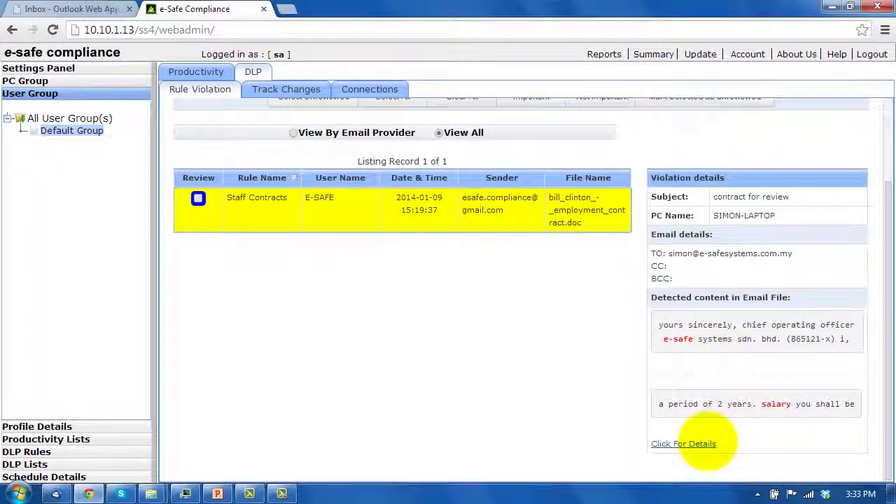
{"action": "left_click", "coordinate": [706, 443]}
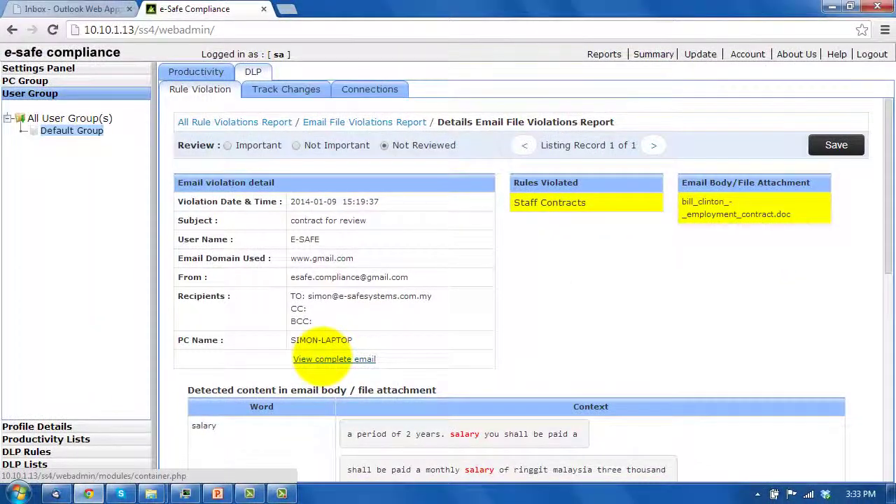
{"action": "left_click", "coordinate": [334, 359]}
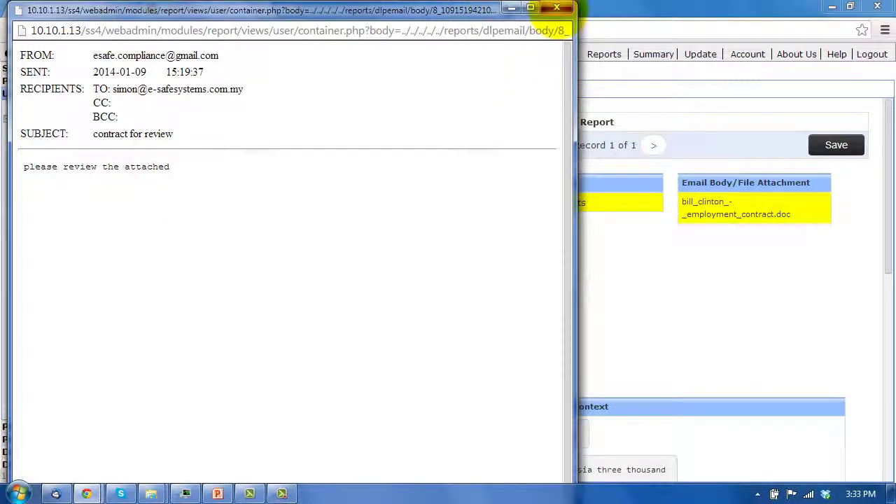
{"action": "left_click", "coordinate": [557, 7]}
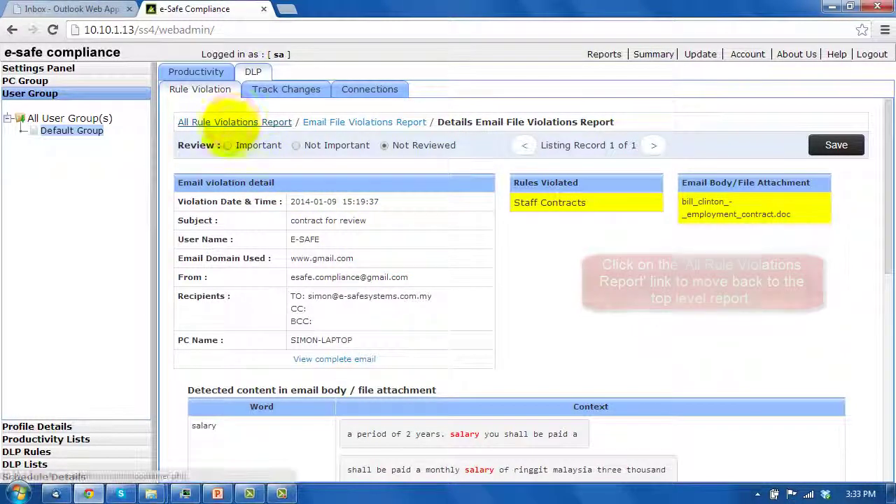
- From the report of all rule violations, open the full details of the Staff Contracts chat file violation and view its complete chat conversation
{"action": "left_click", "coordinate": [210, 122]}
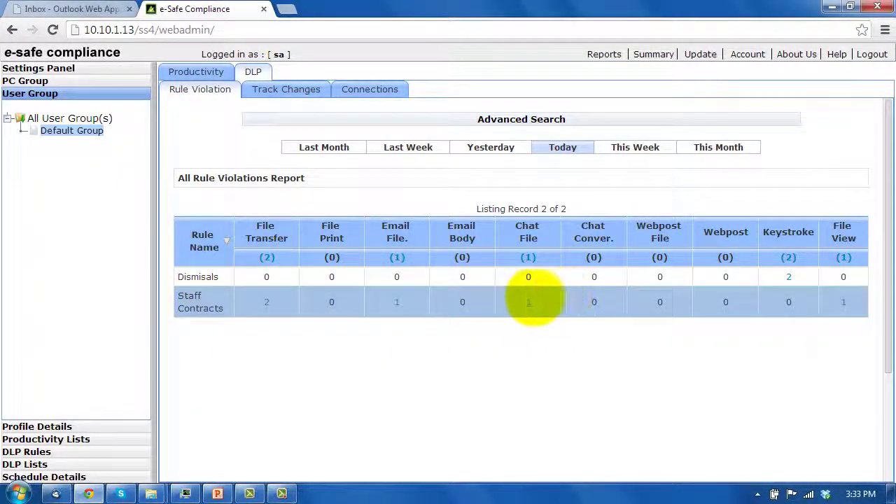
{"action": "left_click", "coordinate": [528, 303]}
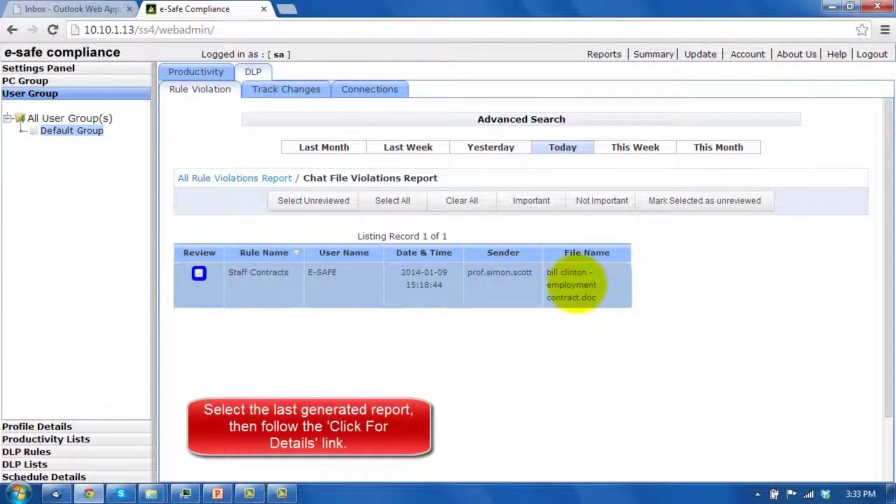
{"action": "left_click", "coordinate": [576, 283]}
{"action": "scroll", "coordinate": [595, 299], "scroll_direction": "down", "scroll_amount": 5}
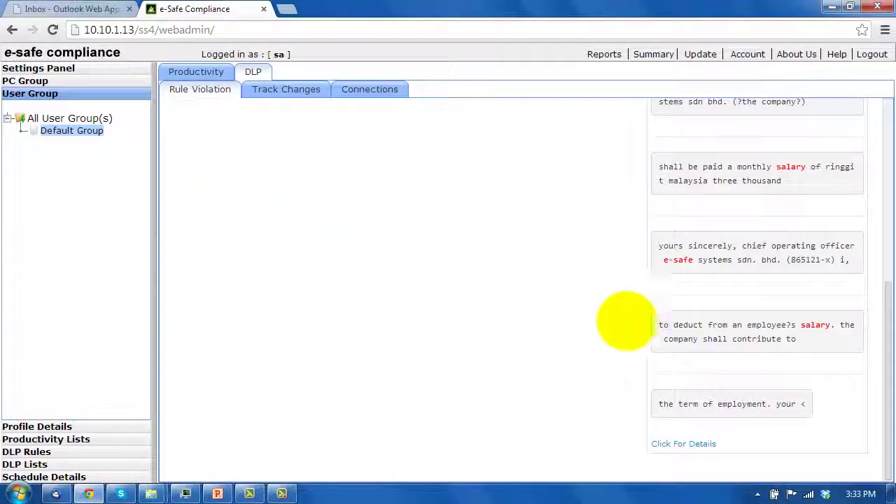
{"action": "left_click", "coordinate": [674, 443]}
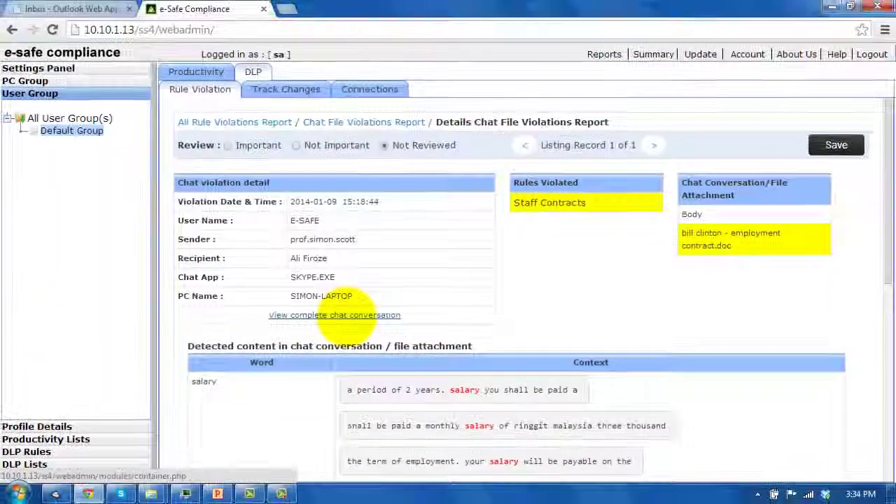
{"action": "left_click", "coordinate": [342, 323]}
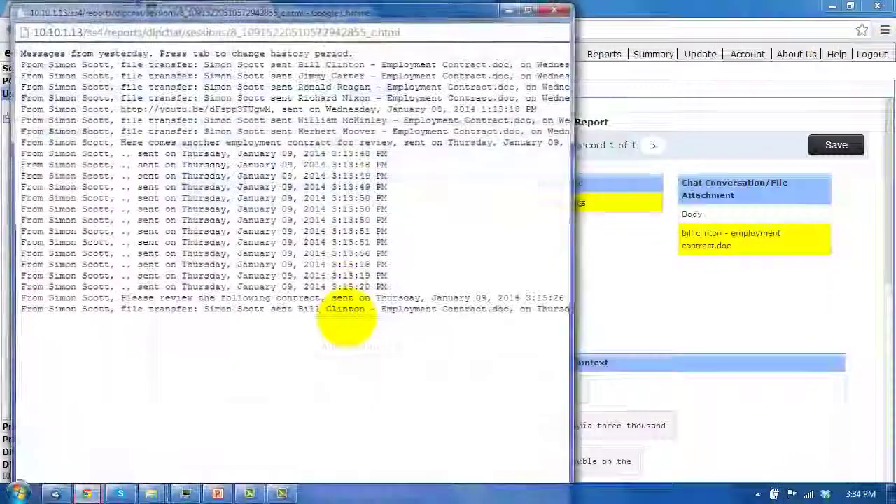